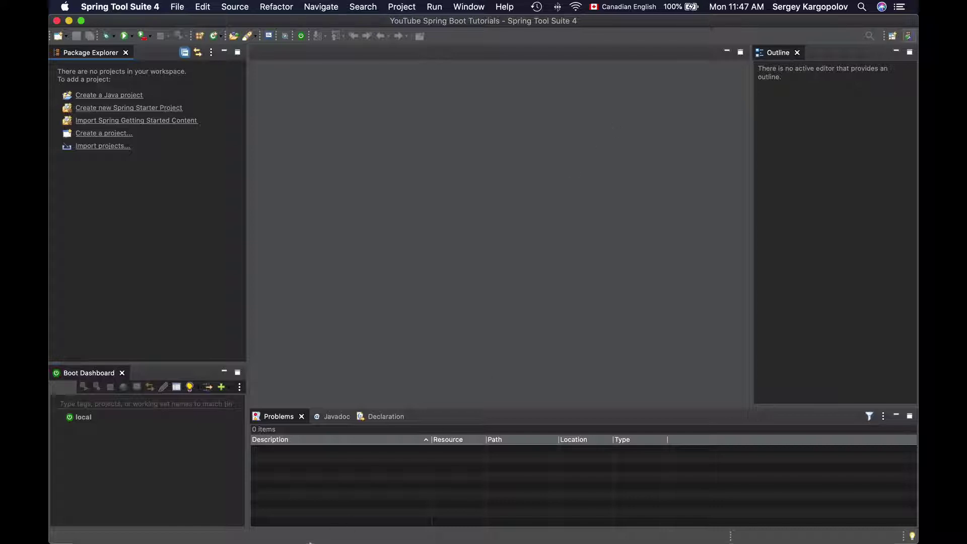
Load start.spring.io in a new private Safari window
right_click(182, 527)
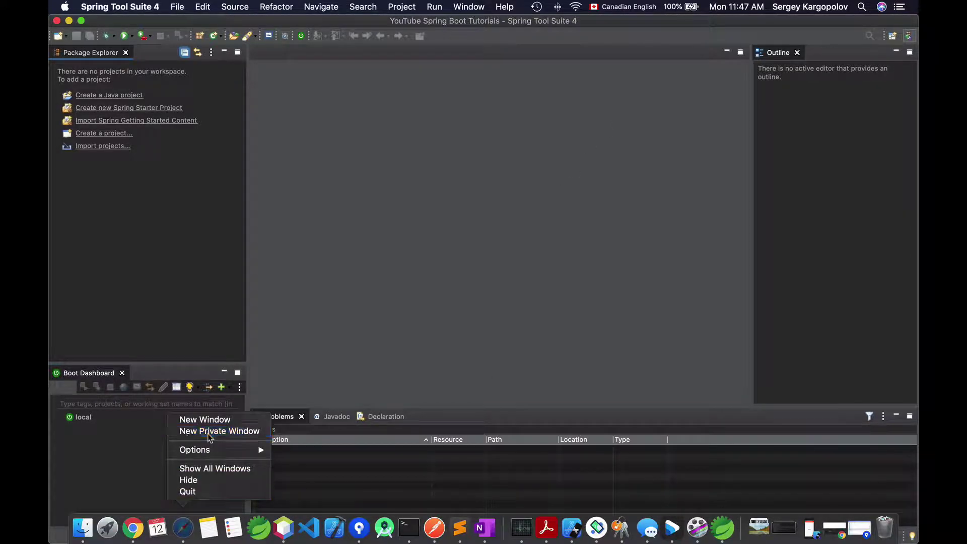
left_click(212, 431)
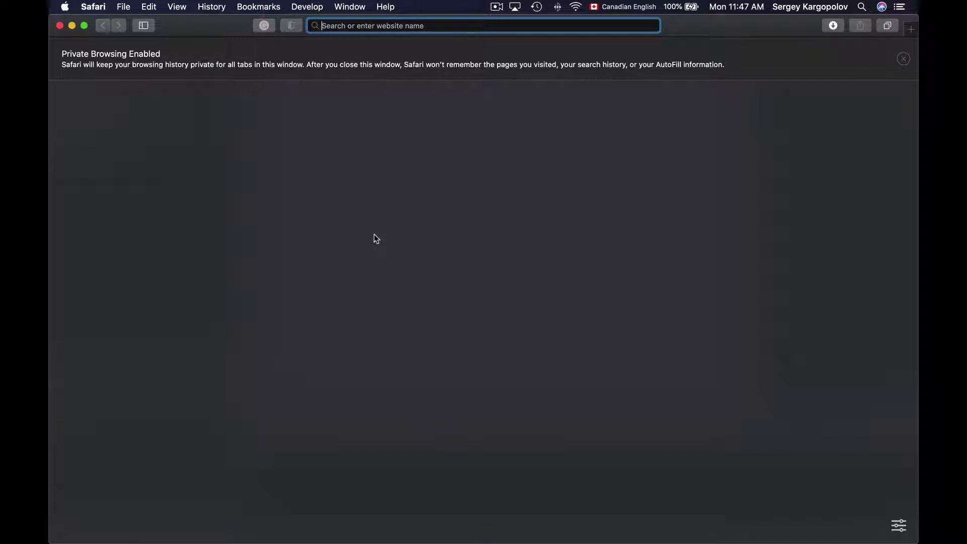
type("start.")
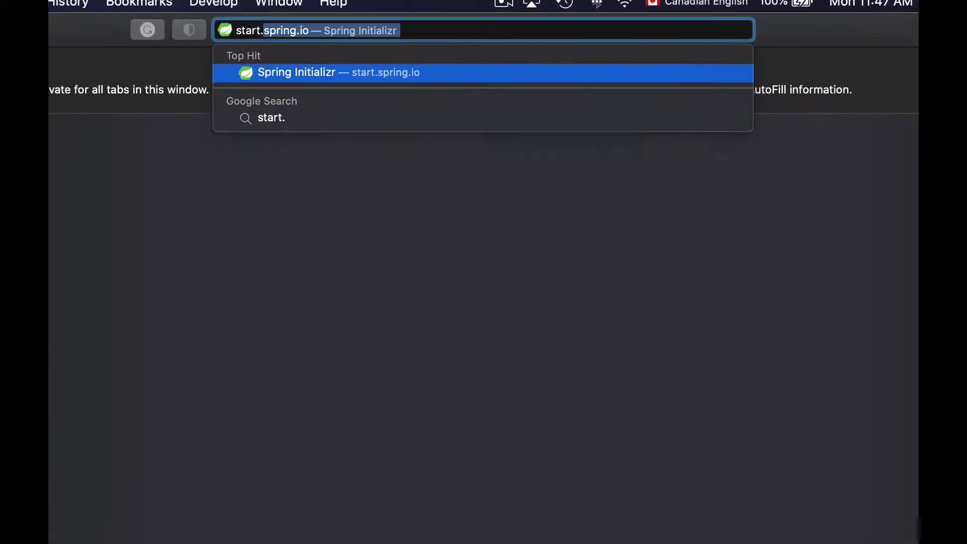
type("spring.")
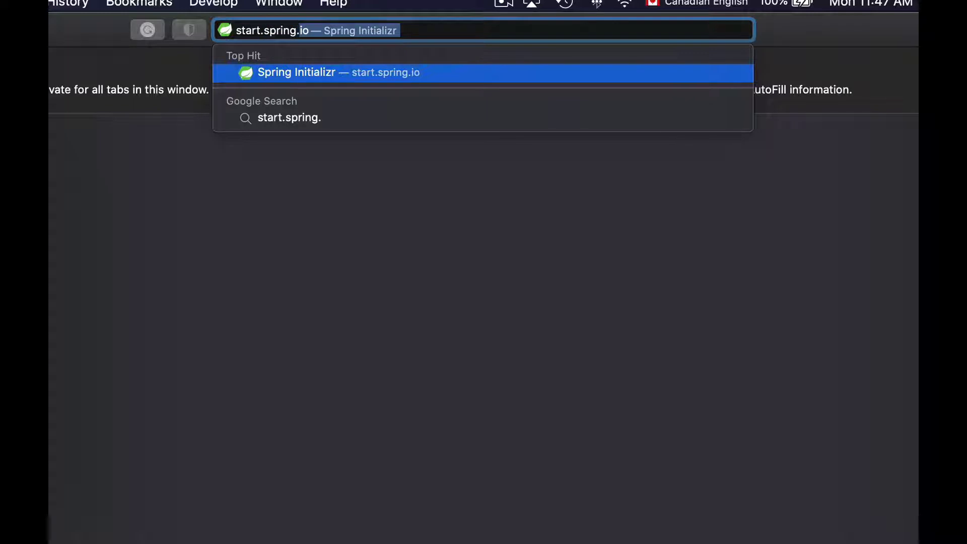
type("io")
key("Return")
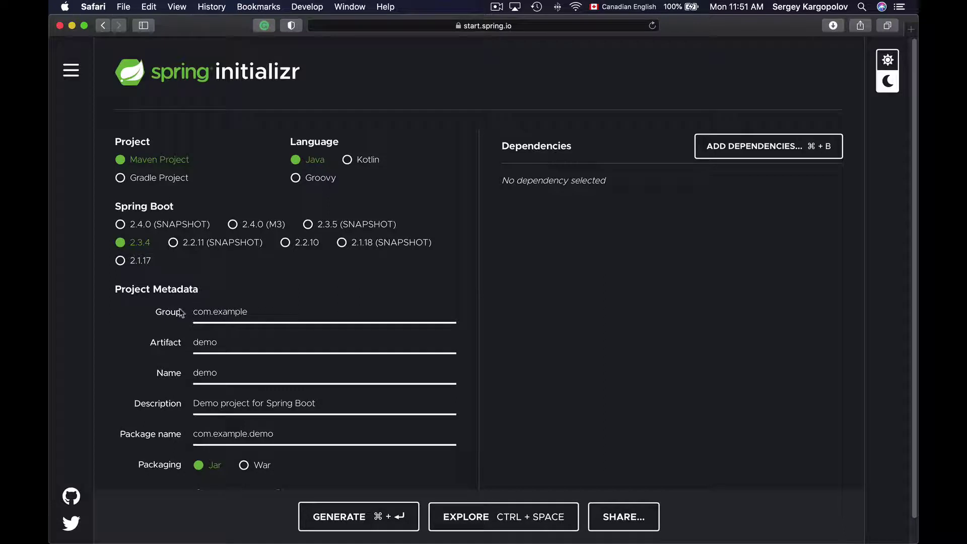
Select the existing Group value to replace it with com.appsdeveloperblog.tutorials
left_click_drag(260, 315, 186, 307)
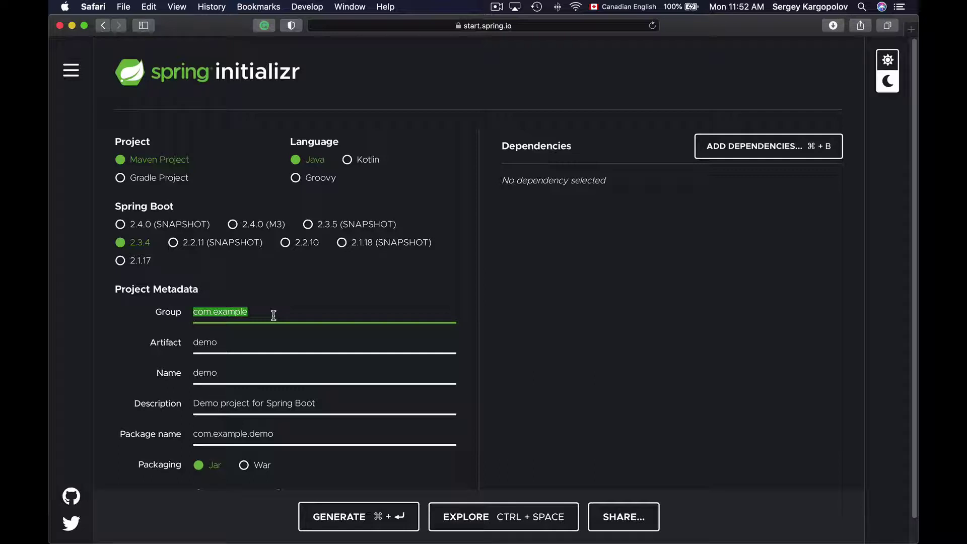
type("com")
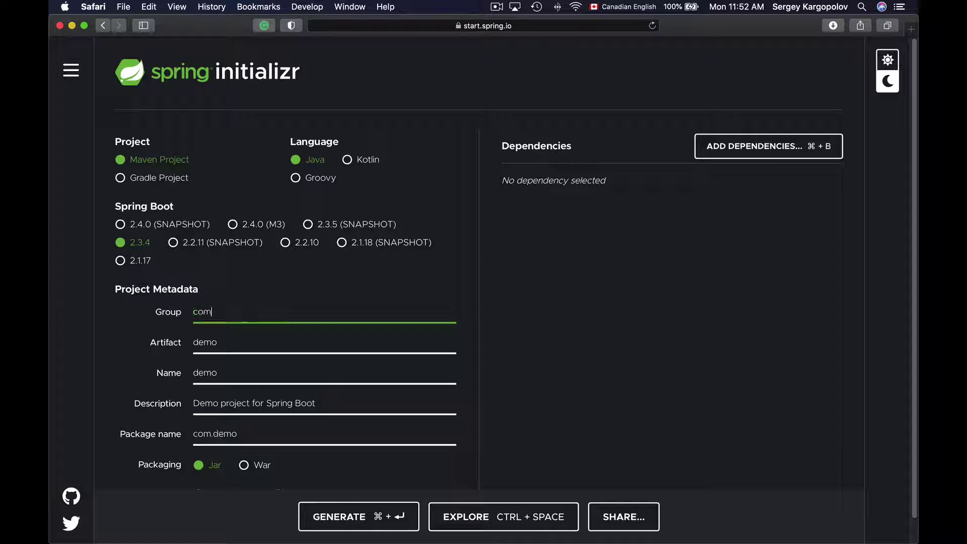
type(".ap")
type("psde")
type("veloperblog.tu")
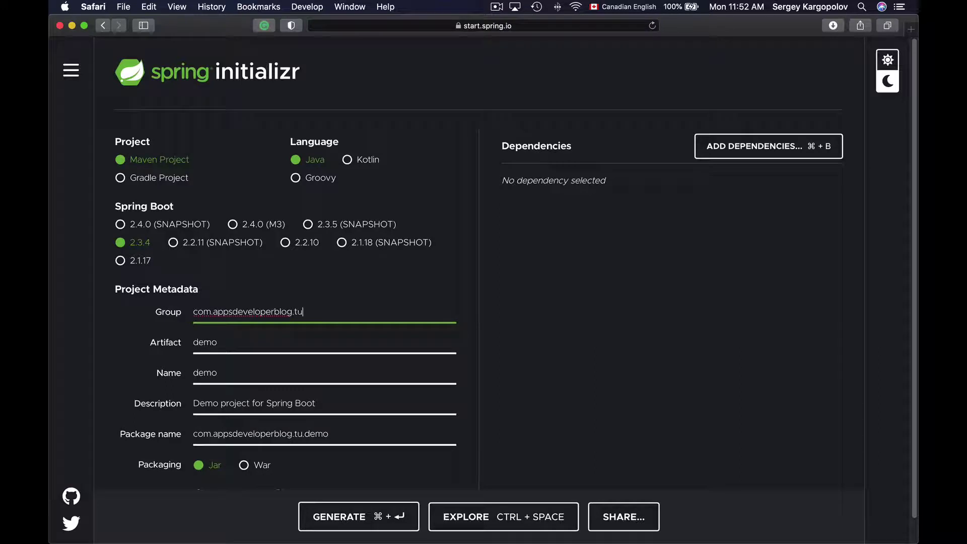
type("torials")
Extend the artifact from demo to demo-project, then check the name and description fields
double_click(221, 342)
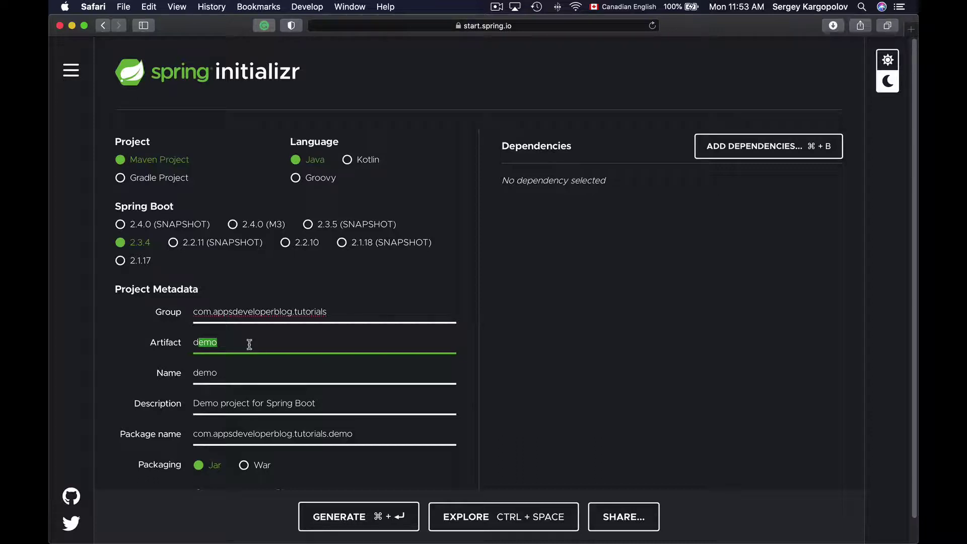
key("Right")
type("-")
type("project")
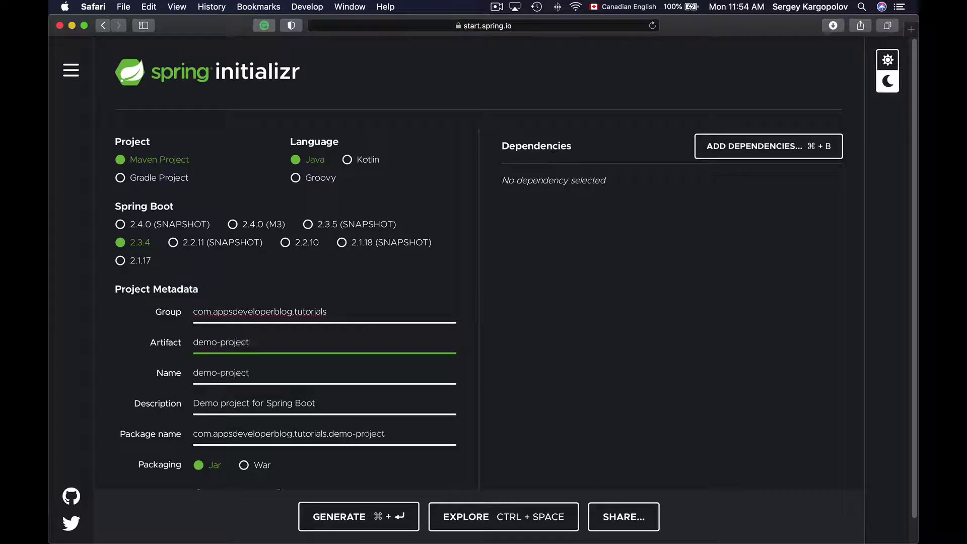
triple_click(272, 369)
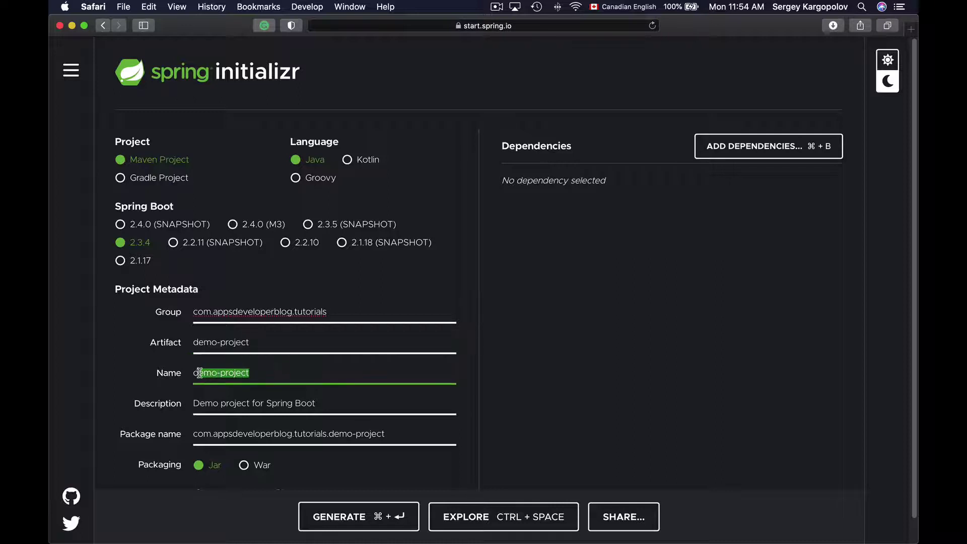
left_click(297, 383)
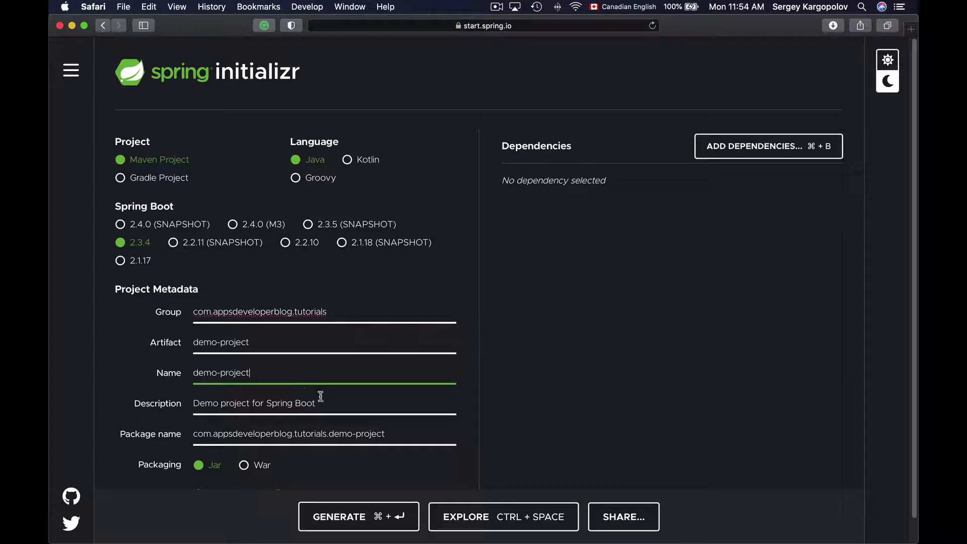
left_click_drag(323, 406, 206, 407)
left_click(332, 408)
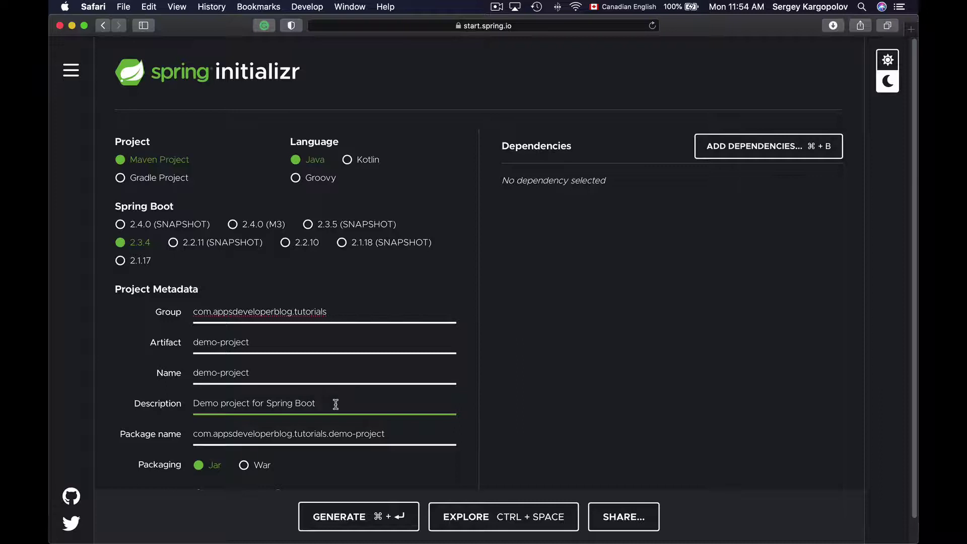
left_click(404, 430)
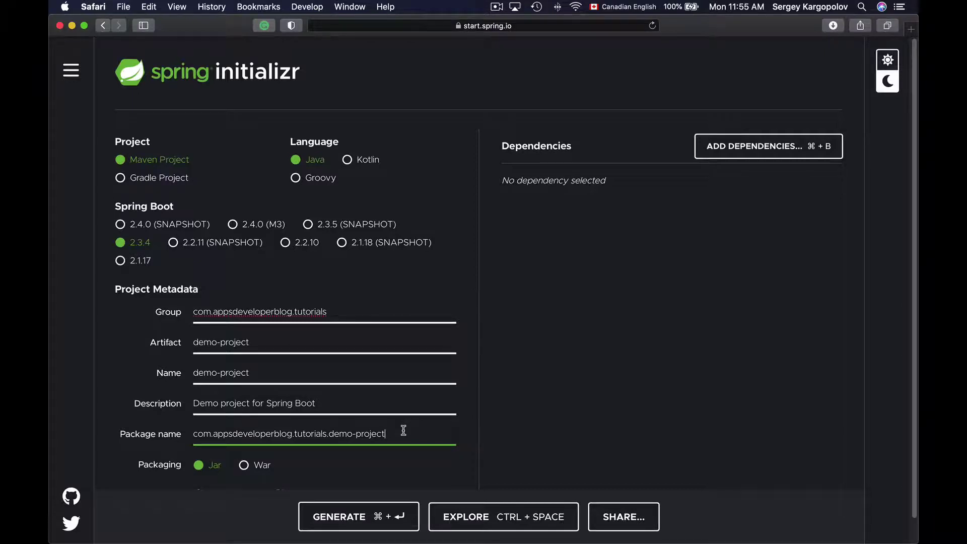
triple_click(341, 311)
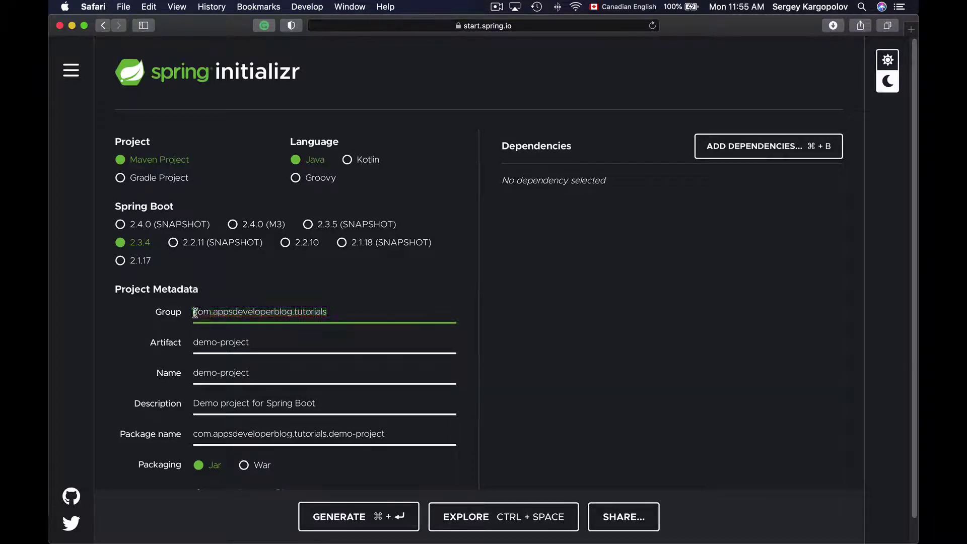
left_click(195, 312)
left_click_drag(253, 341, 194, 341)
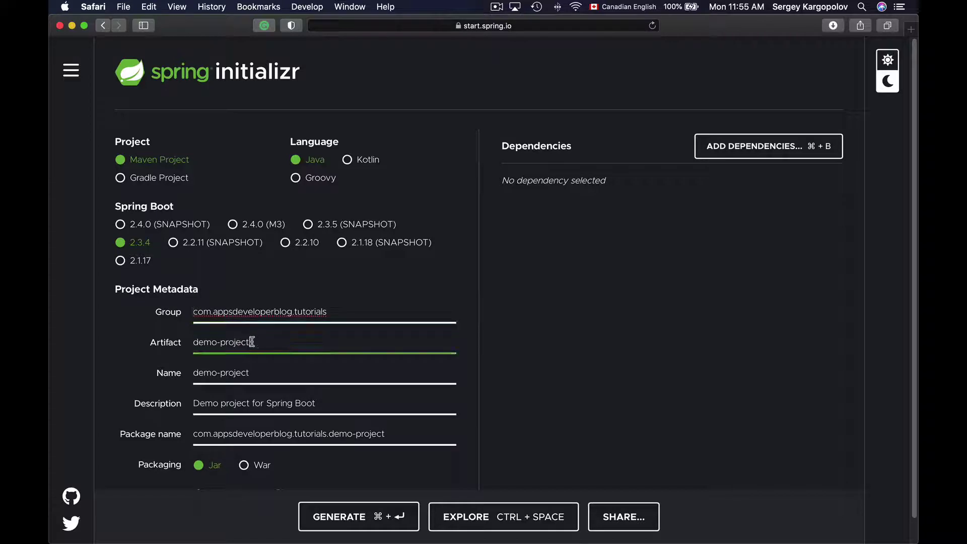
double_click(385, 433)
left_click(411, 431)
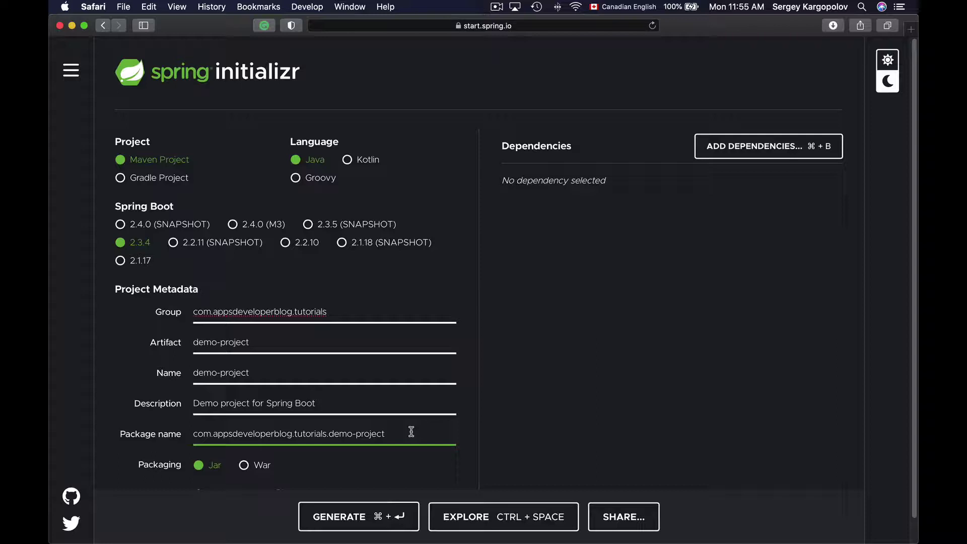
scroll(412, 431, "down", 2)
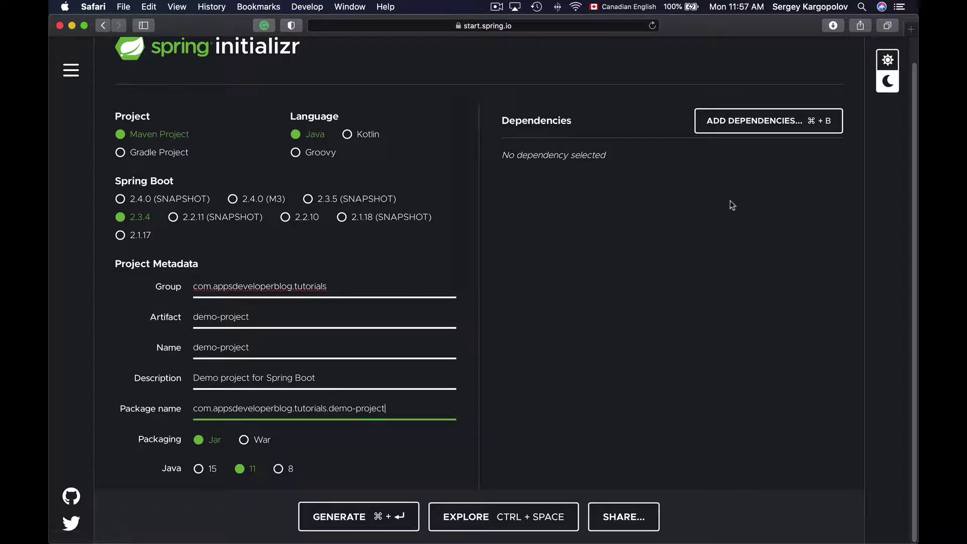
Search dependencies for 'Spring Dev' and add Spring Boot DevTools
left_click(742, 126)
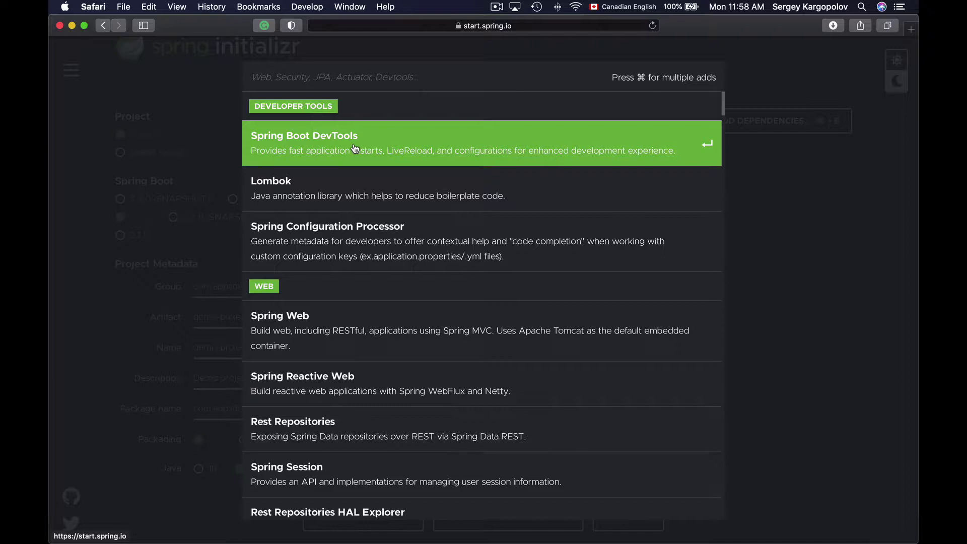
type("Spring Dee")
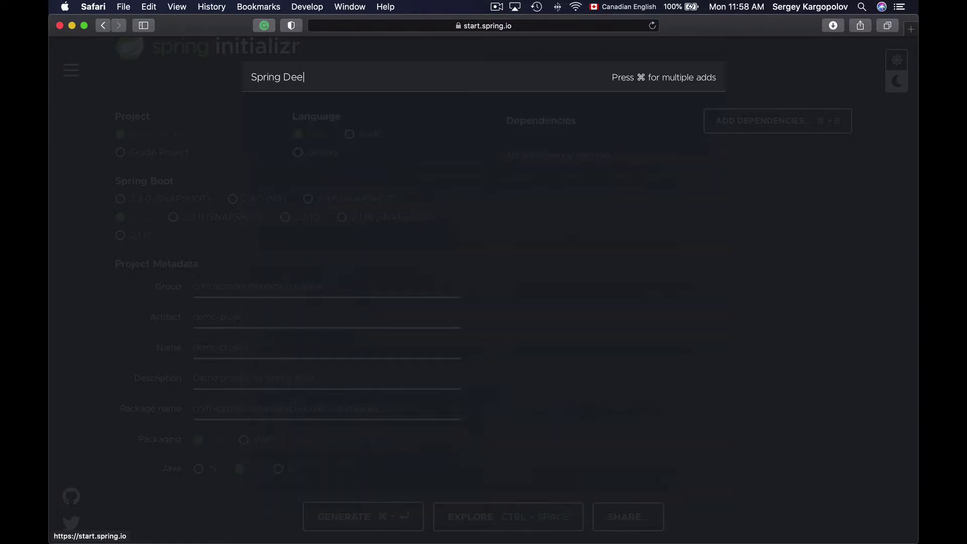
key("BackSpace")
type("v")
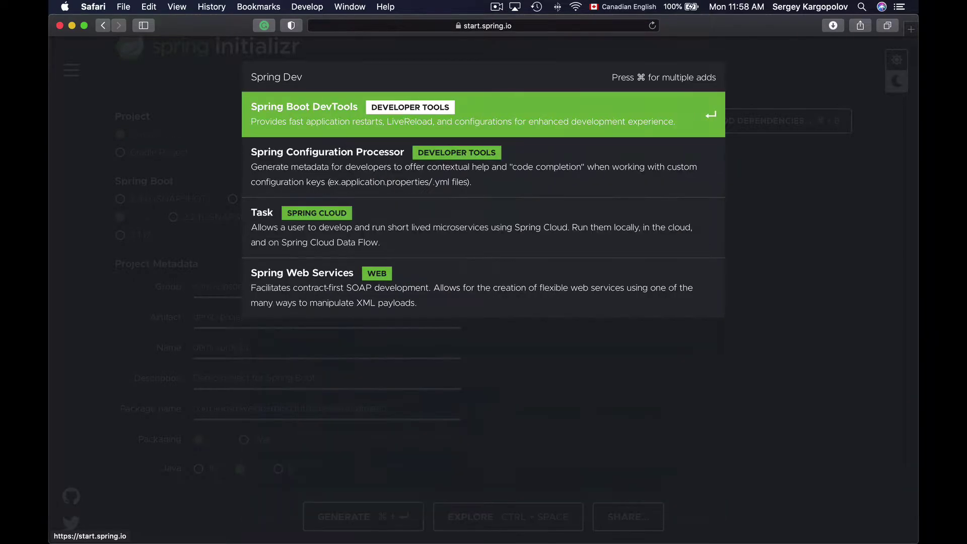
left_click(398, 112)
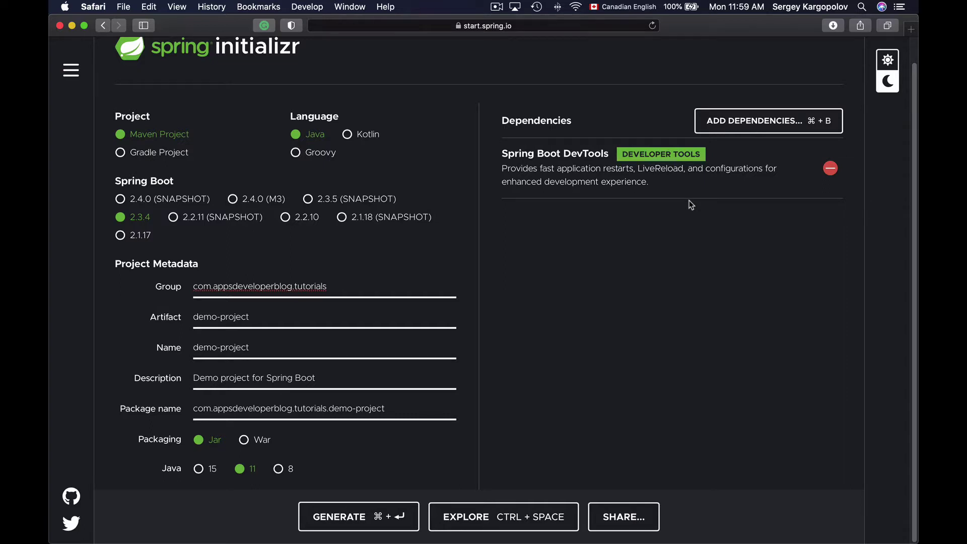
Generate the demo-project zip for download
left_click(340, 512)
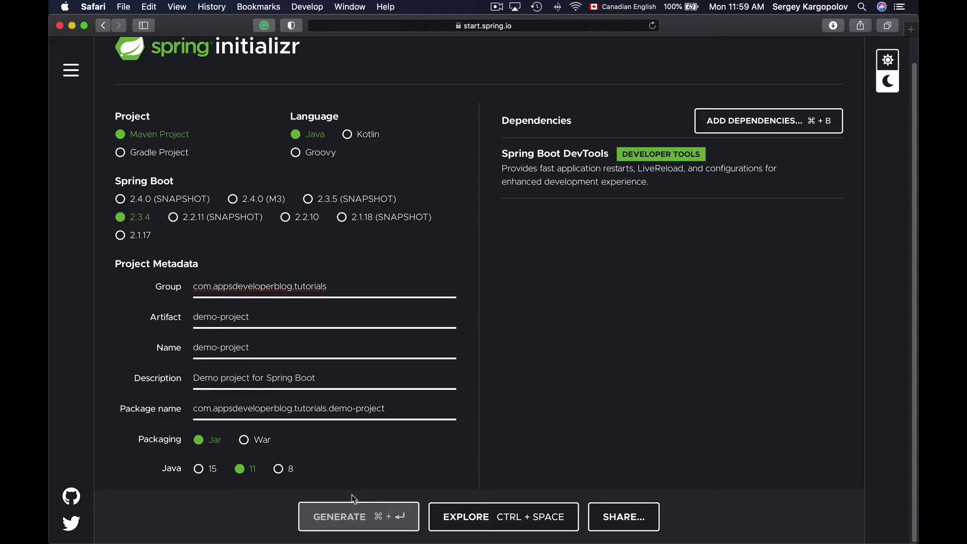
left_click(341, 515)
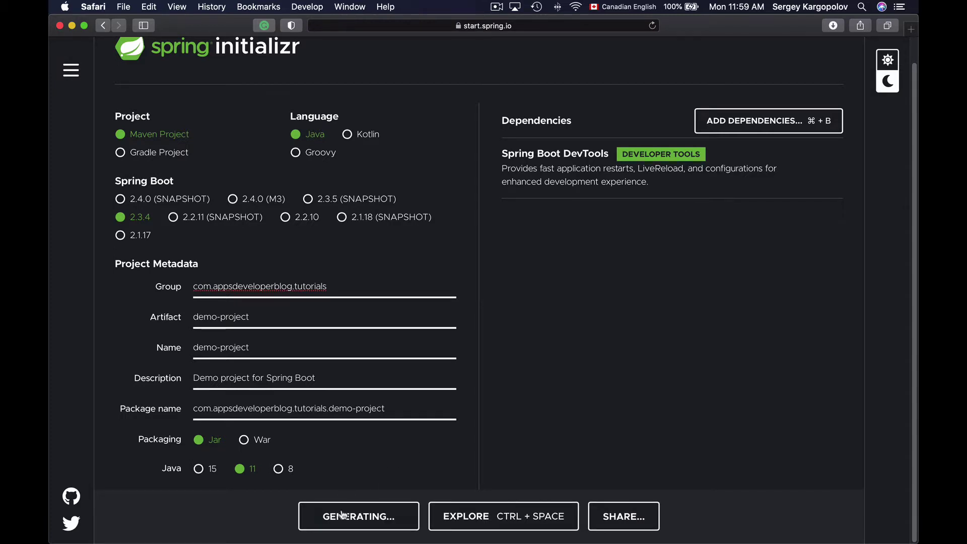